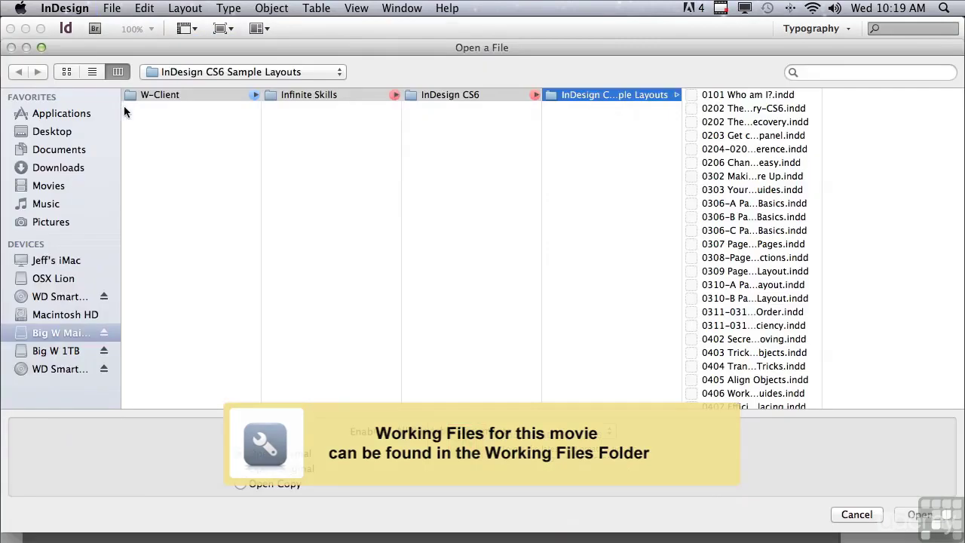
Step: Open the document "0901 Anchoring Objects to Flow of Text.indd" from the InDesign CS6 Sample Layouts folder
drag(818, 144, 800, 409)
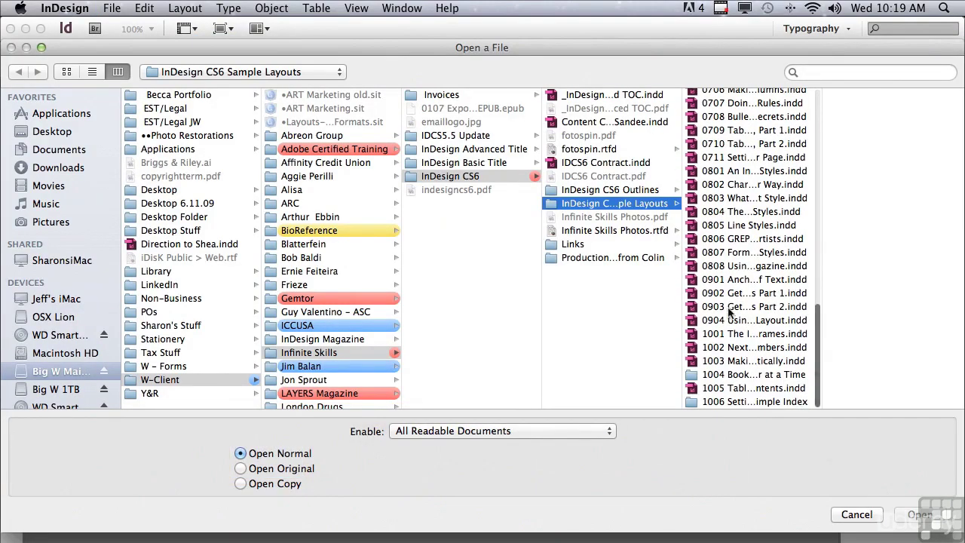
click(730, 279)
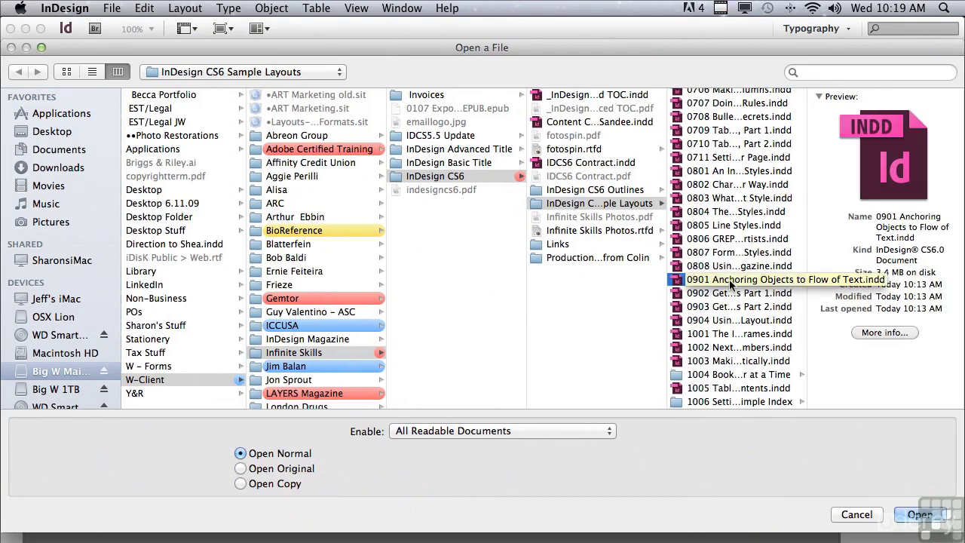
click(911, 514)
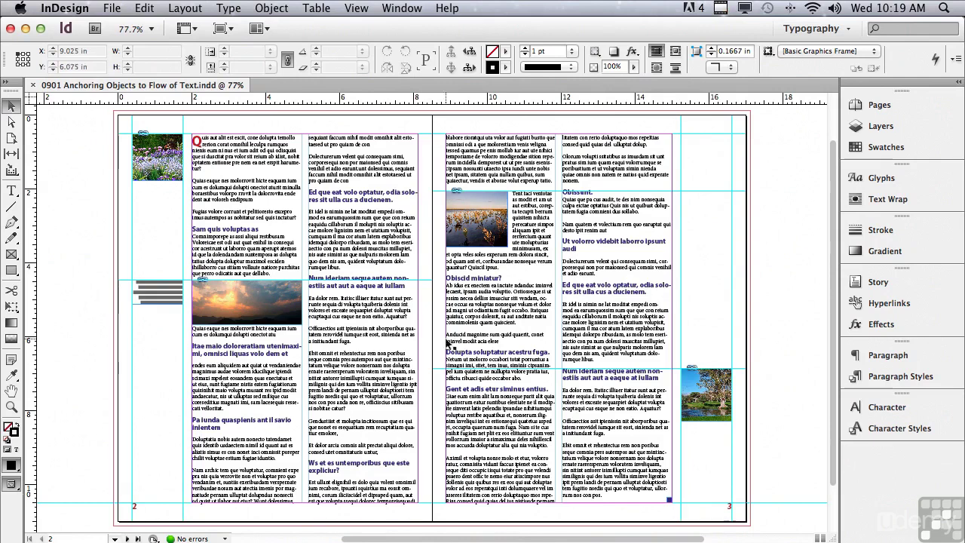
Step: Test the inline sunset photo by adding a paragraph break before the heading "Sam quis voluptas as", and remove the break again
click(224, 285)
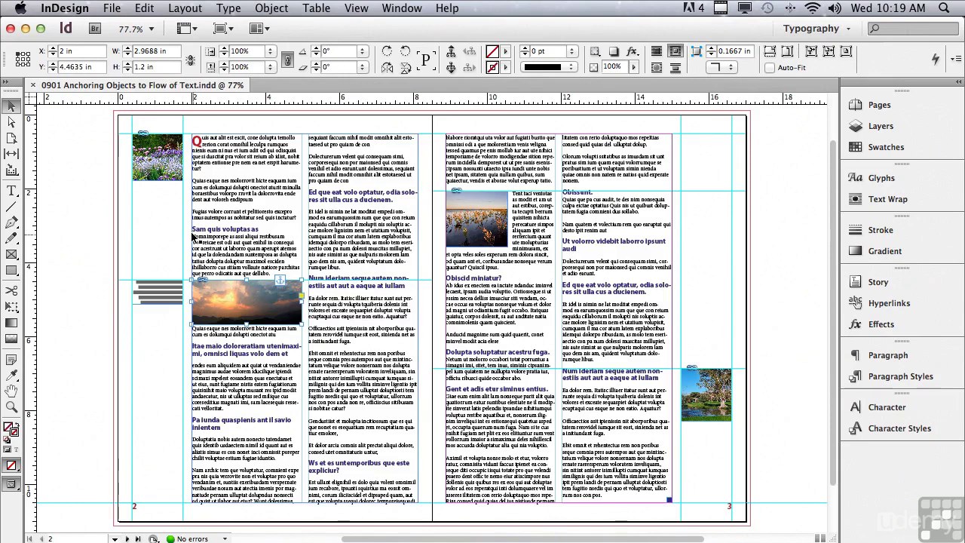
click(243, 248)
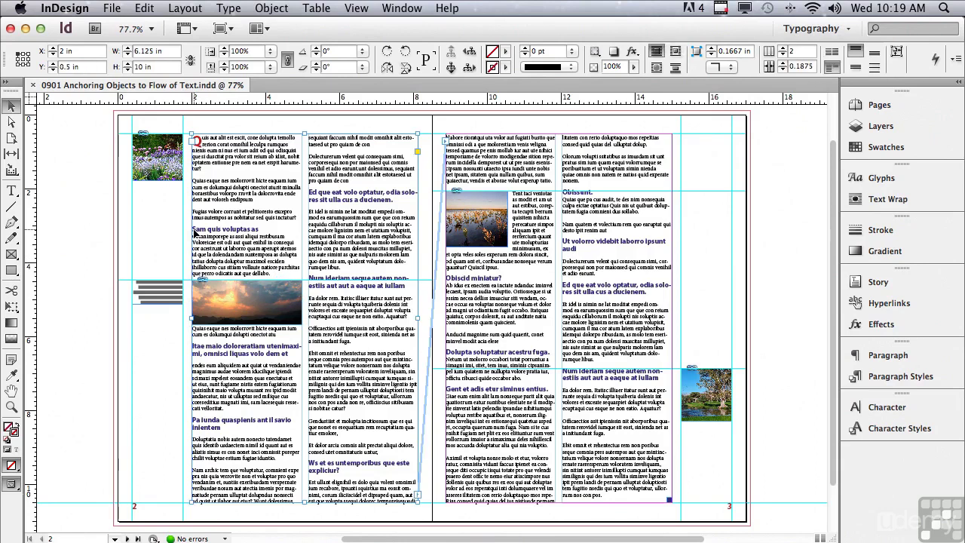
double_click(243, 248)
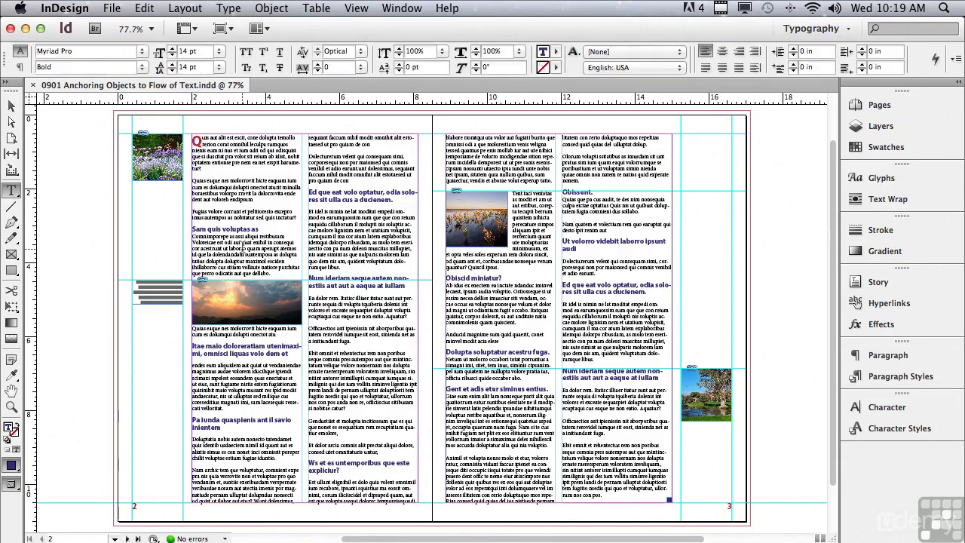
key(Return)
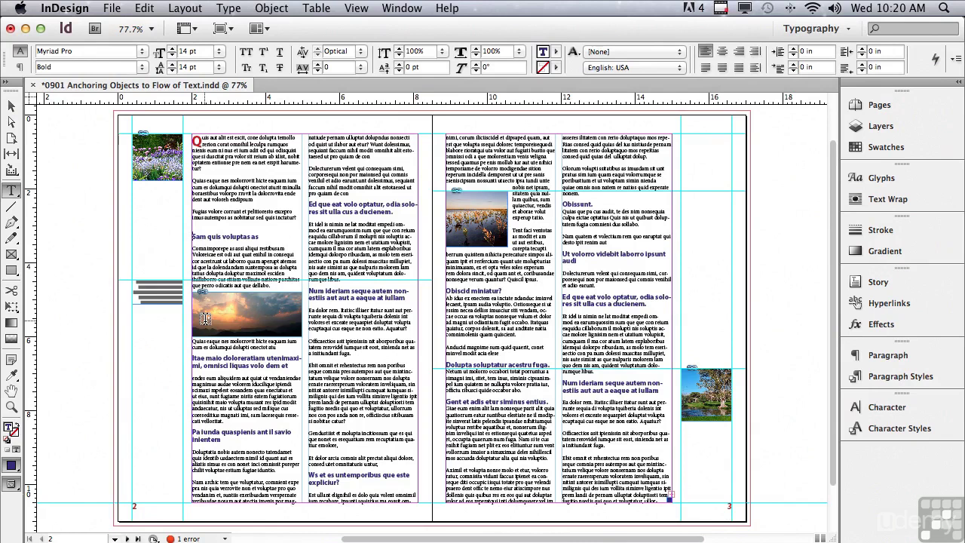
key(BackSpace)
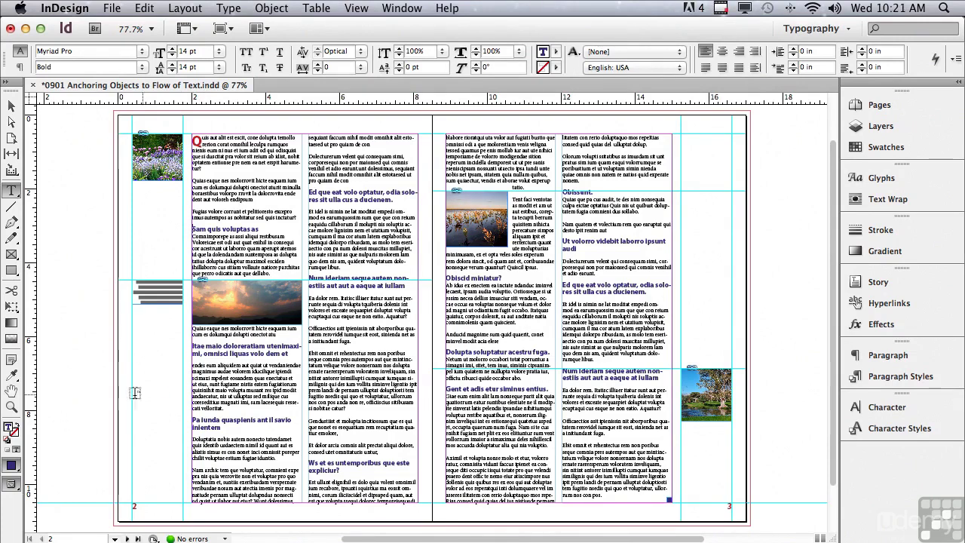
Step: Cut the flower photo from the page margin and paste it into the text at the end of the first paragraph, after "tur?"
click(12, 408)
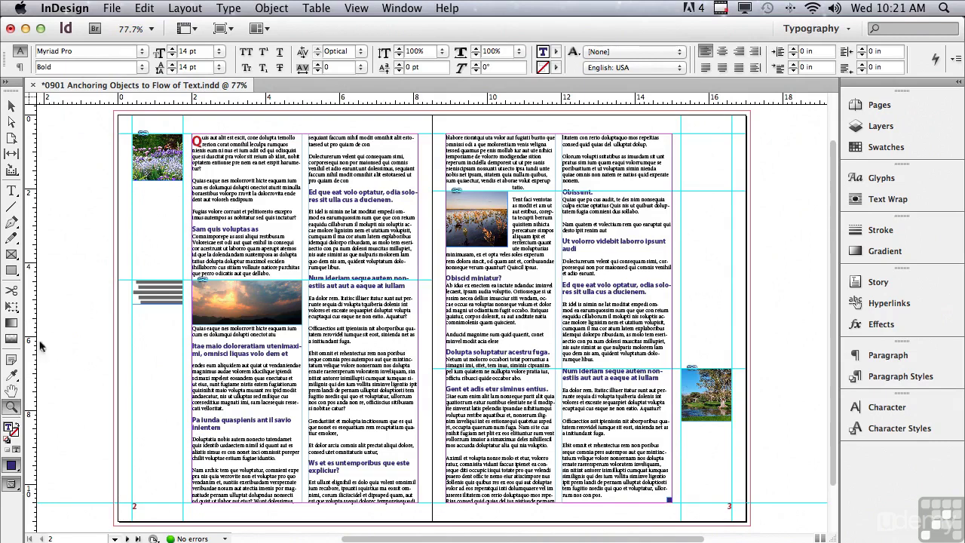
drag(106, 111, 439, 304)
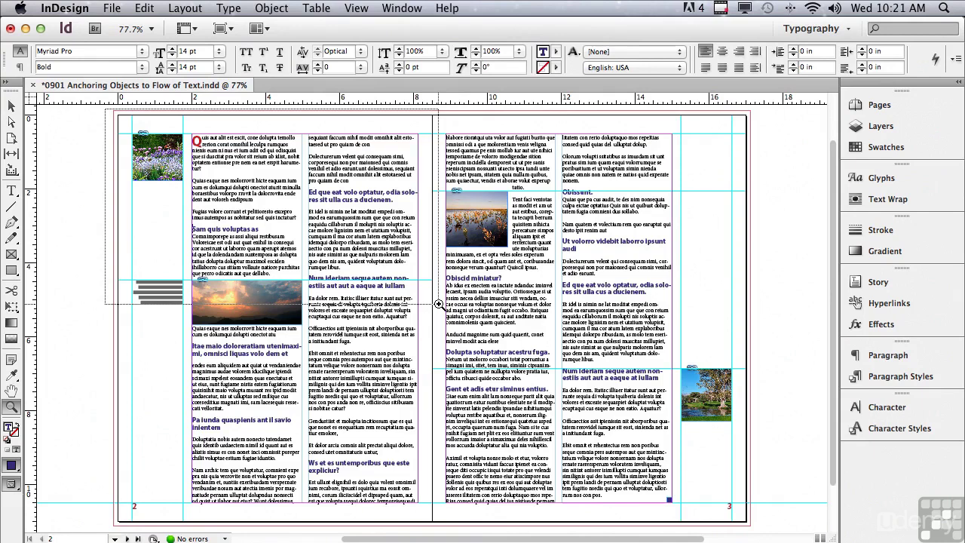
drag(438, 303, 439, 304)
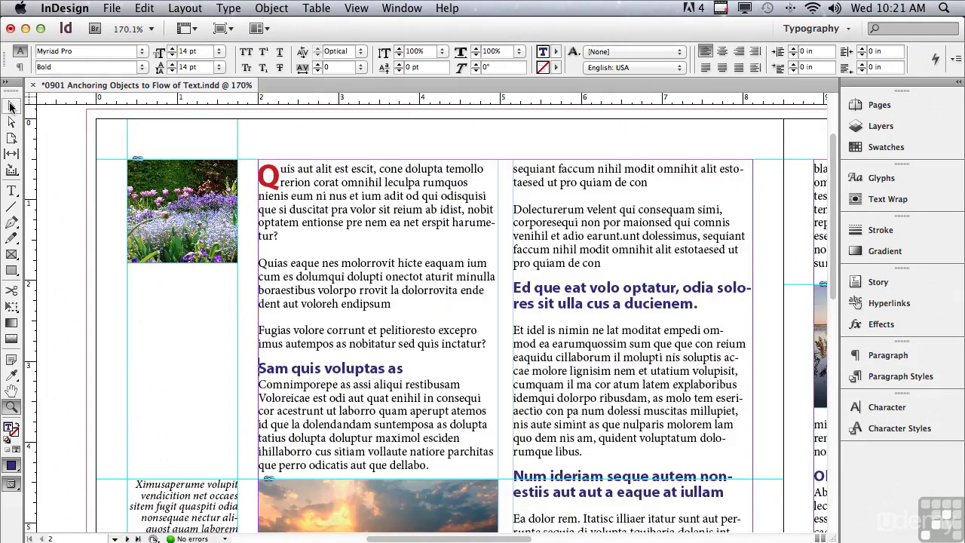
click(11, 107)
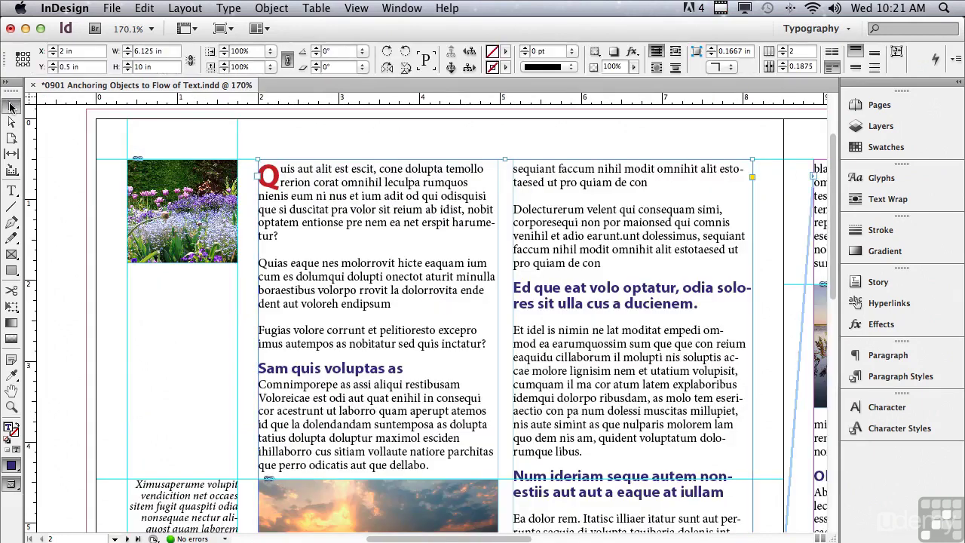
click(143, 182)
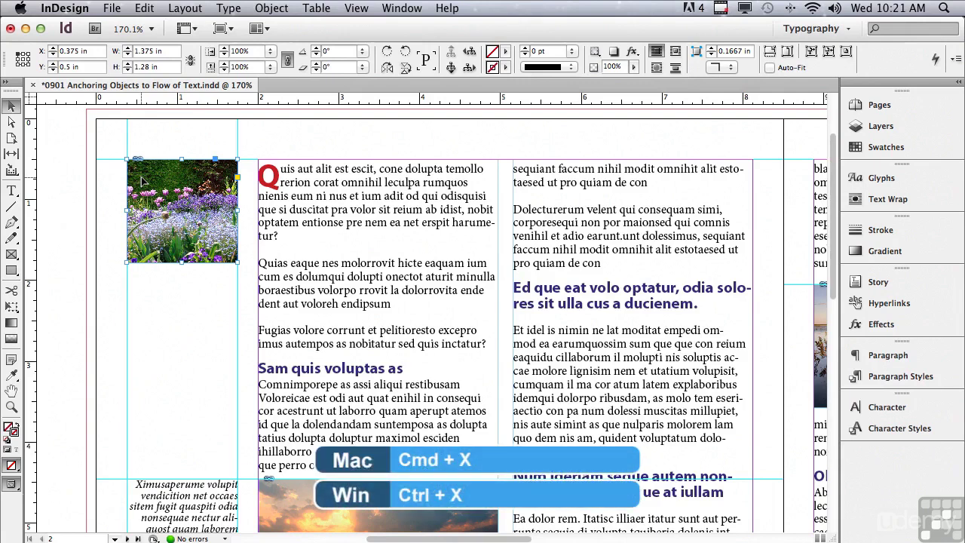
key(super+x)
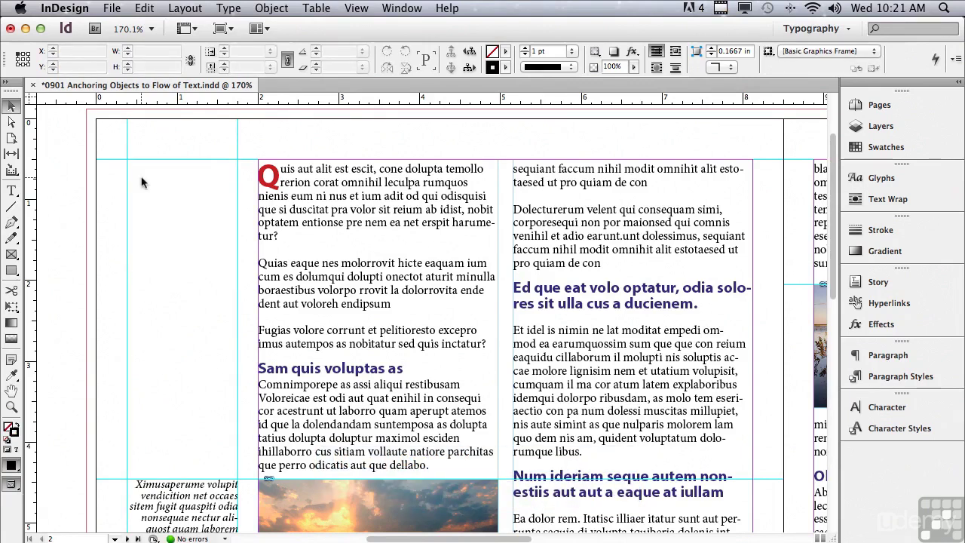
double_click(283, 238)
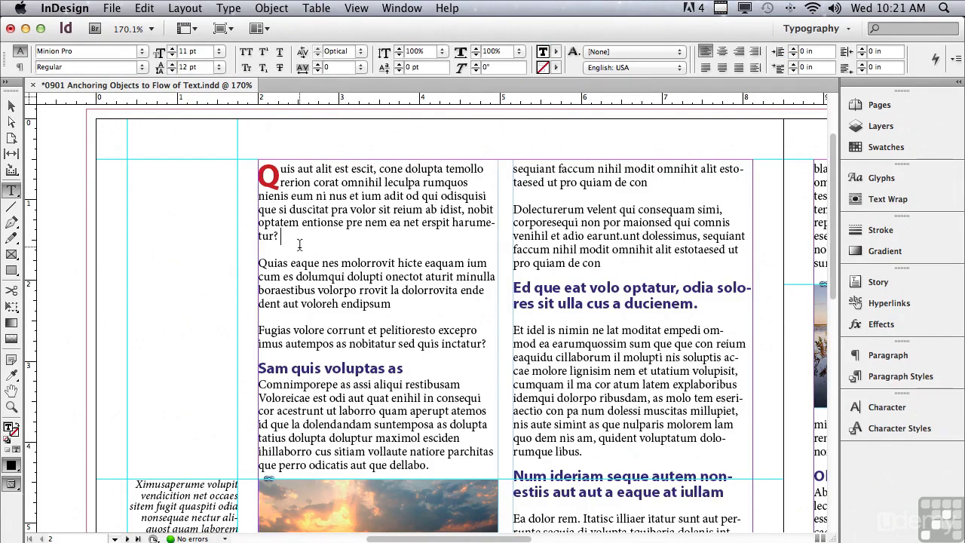
key(super+v)
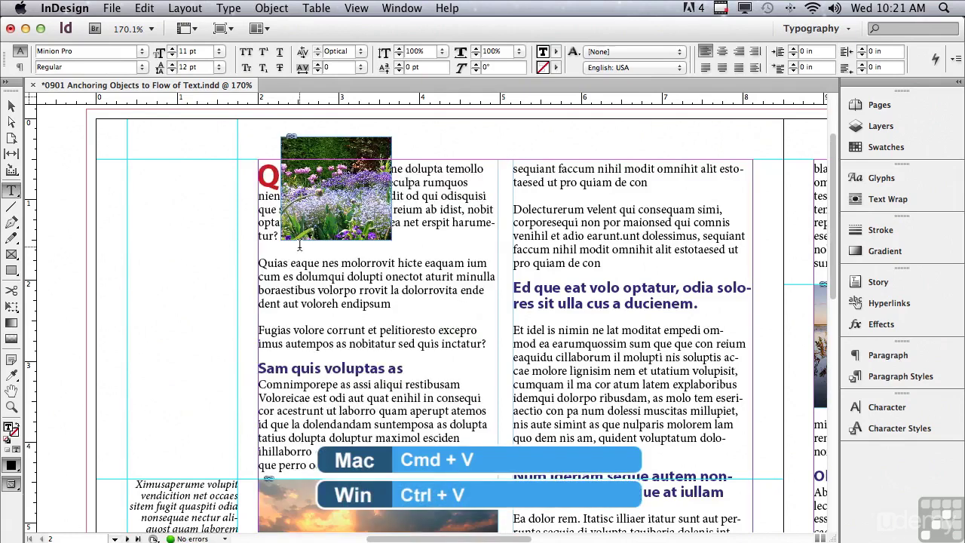
Step: Set the flower photo's anchored object position to Custom and move it into the margin column at X 0.375 in, Y 0.5 in
click(12, 105)
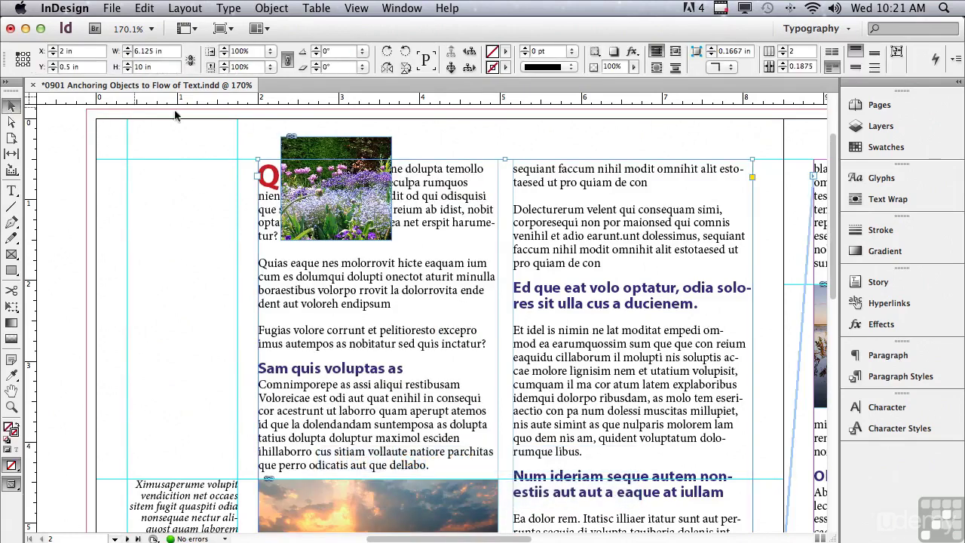
click(302, 149)
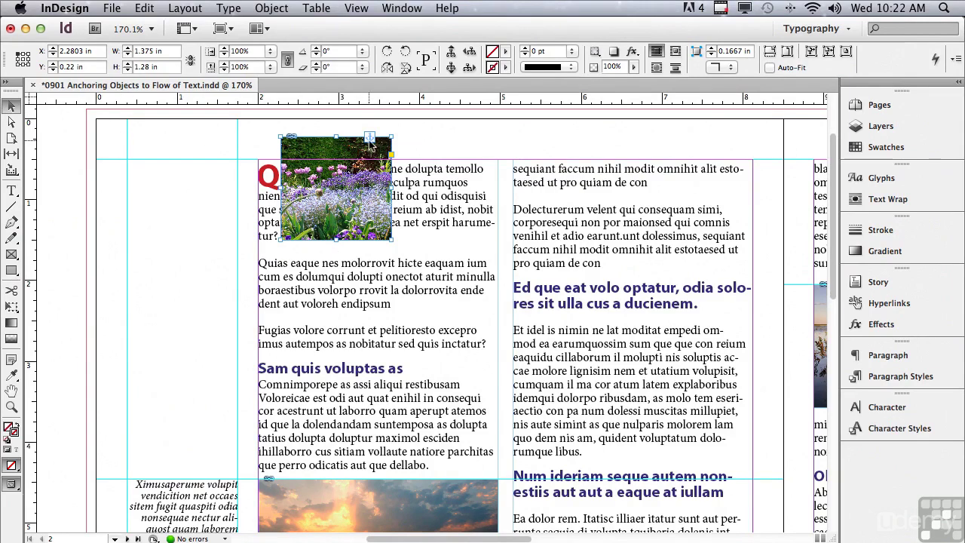
click(271, 7)
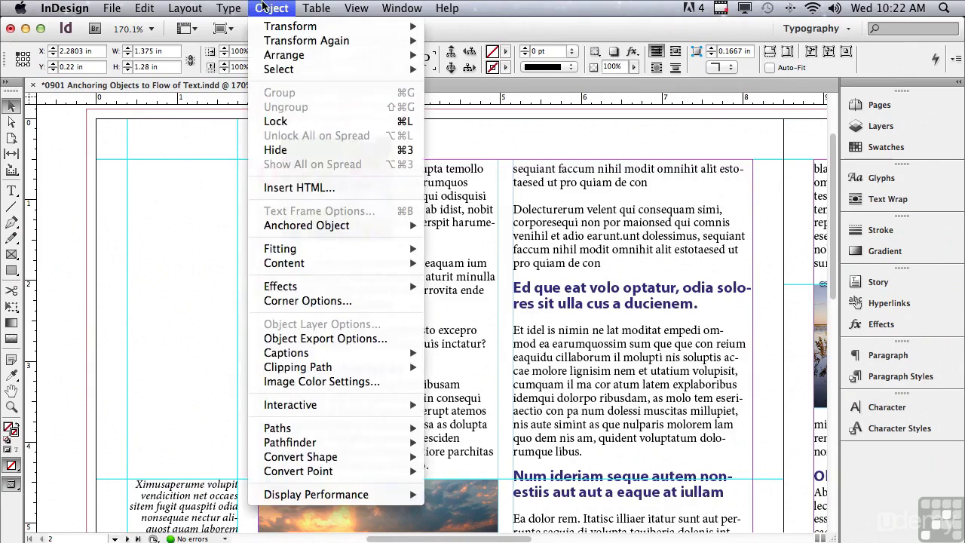
mouse_move(284, 220)
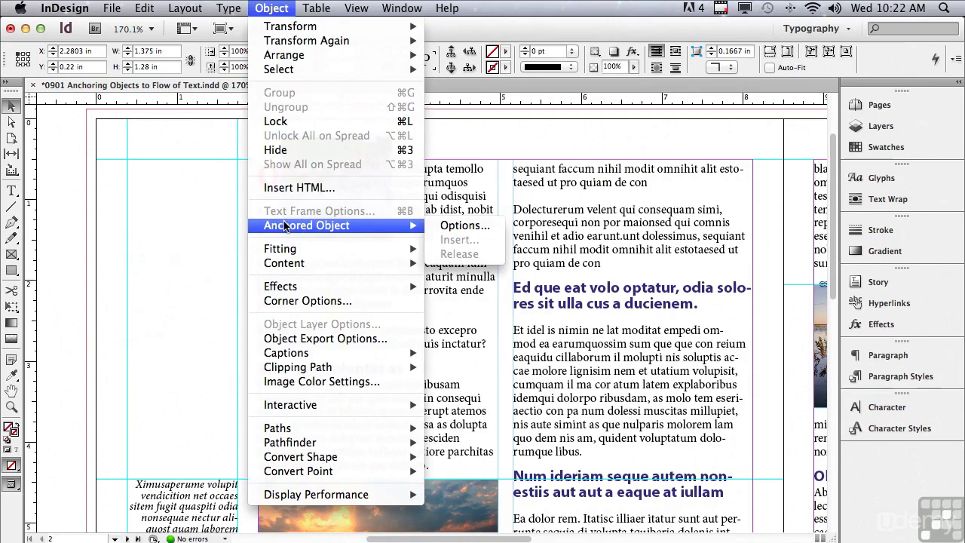
click(461, 226)
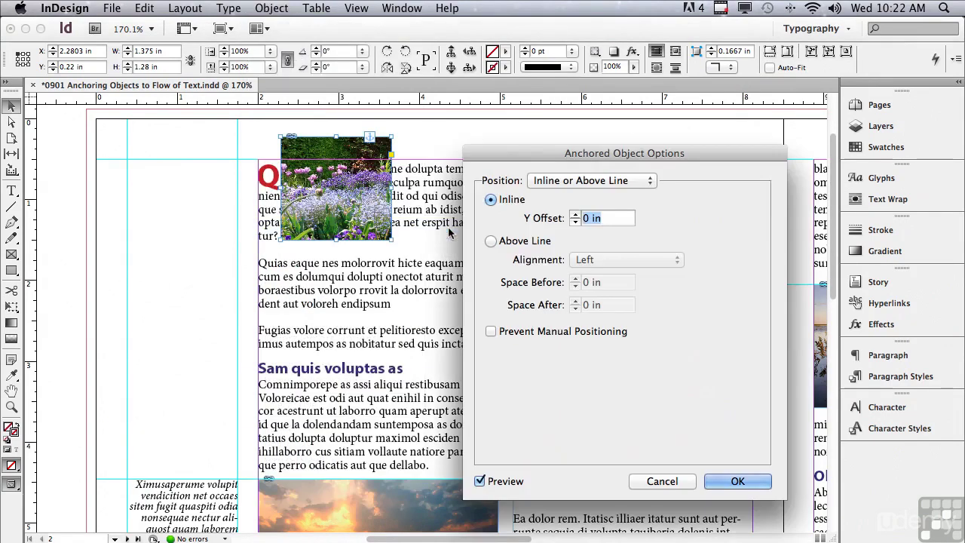
drag(501, 157, 447, 149)
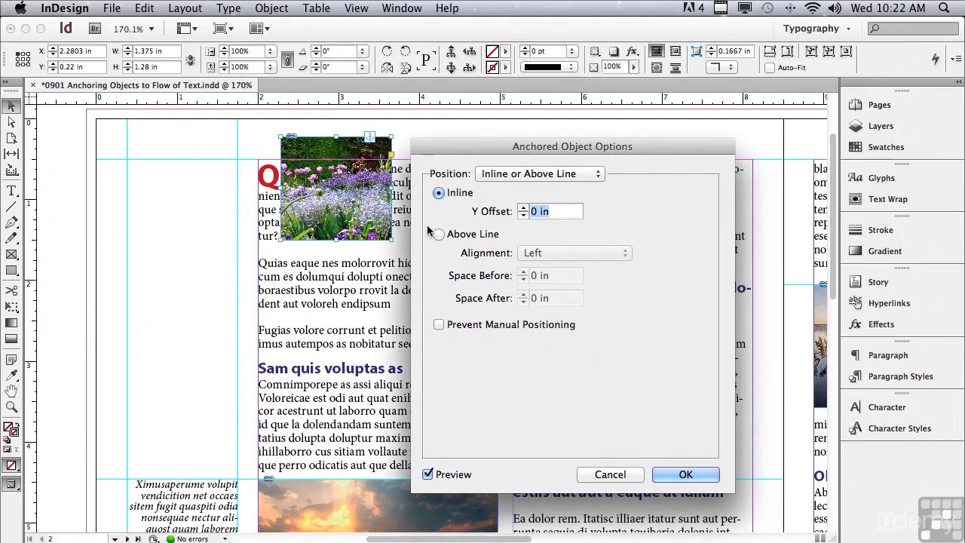
click(505, 175)
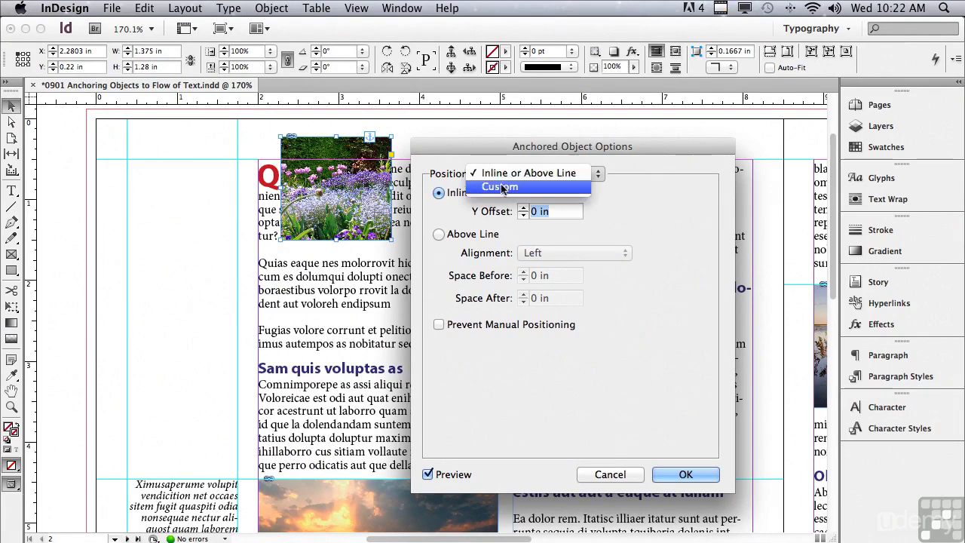
click(503, 187)
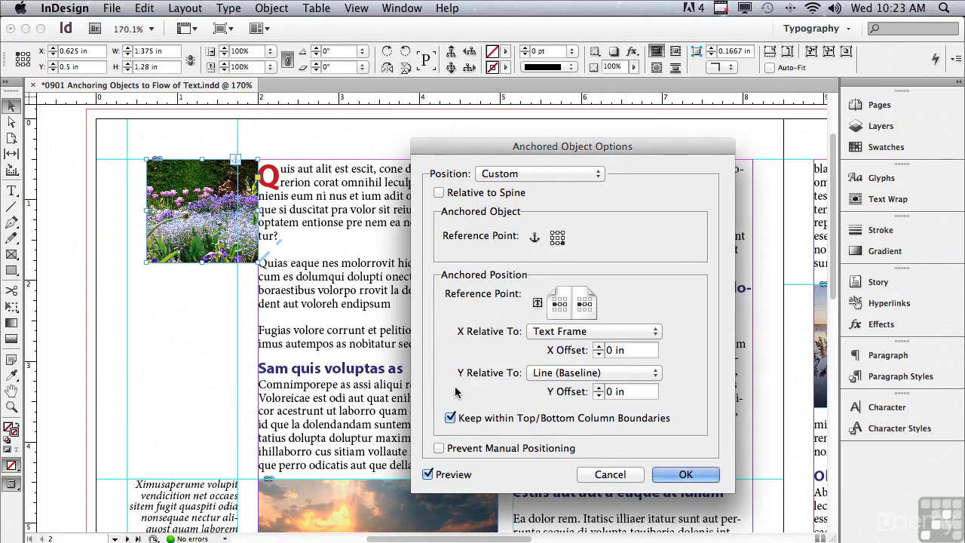
click(685, 476)
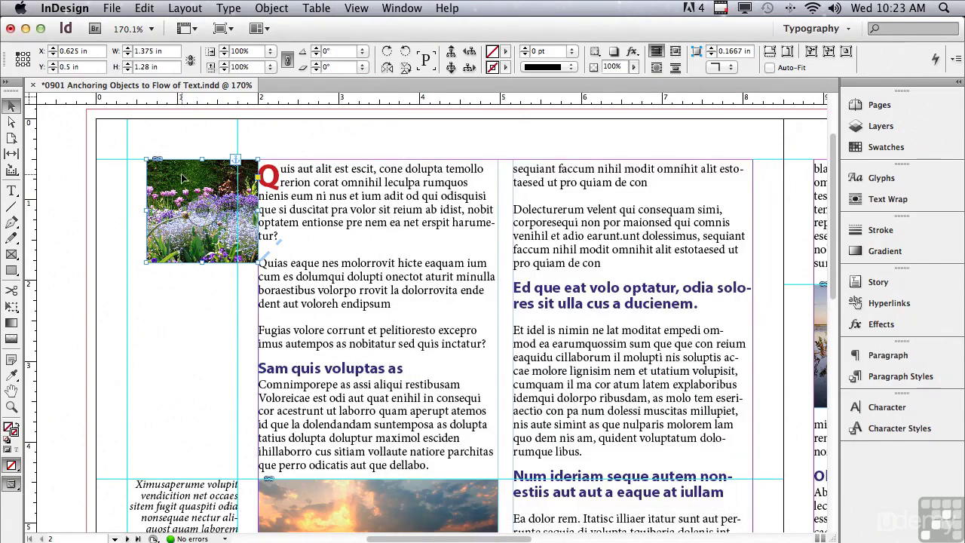
drag(182, 177, 162, 177)
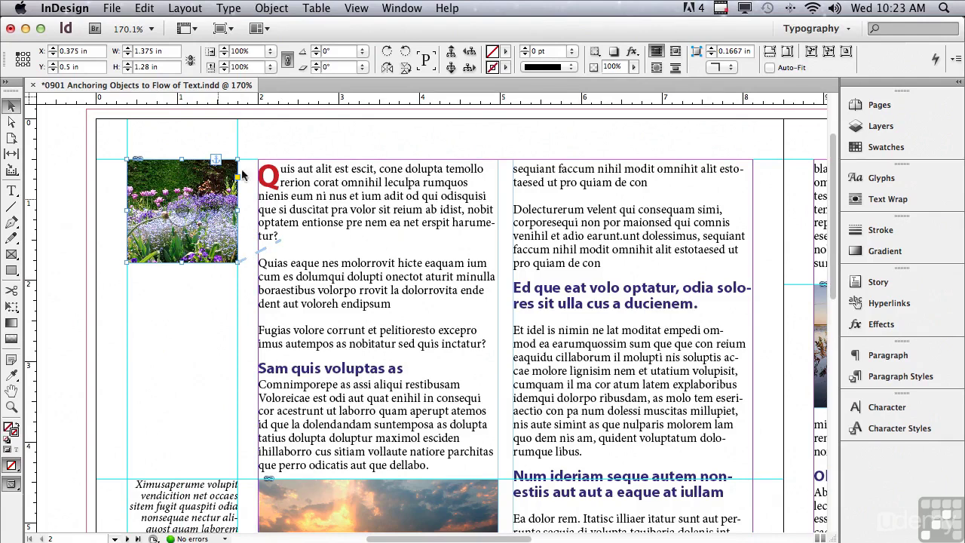
click(355, 8)
mouse_move(388, 273)
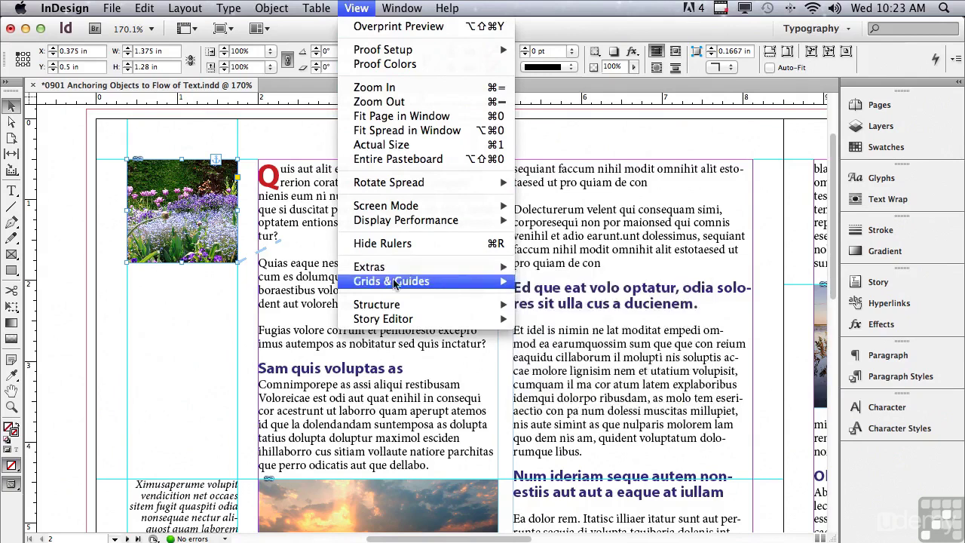
click(212, 292)
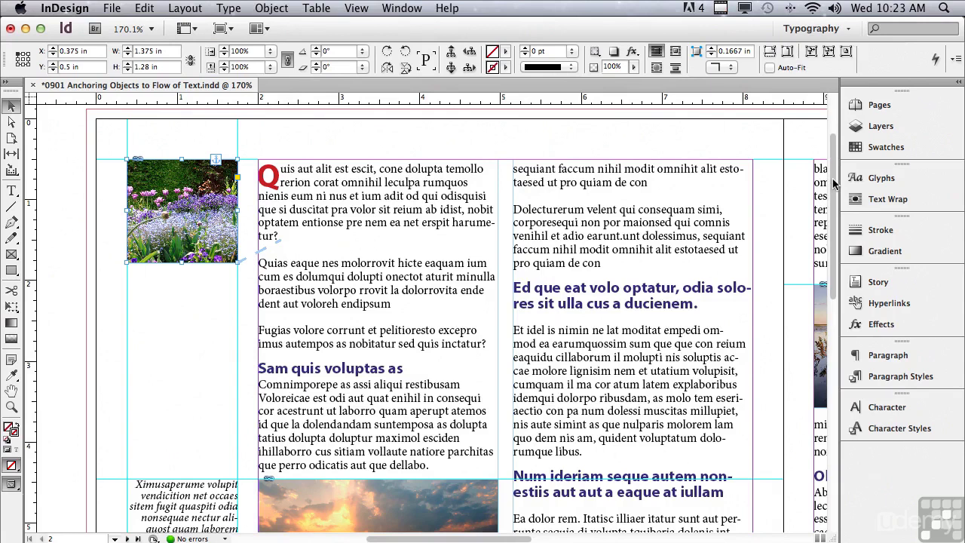
Step: Anchor the italic caption frame in the margin to the end of the paragraph above the sunset photo
drag(834, 184, 804, 228)
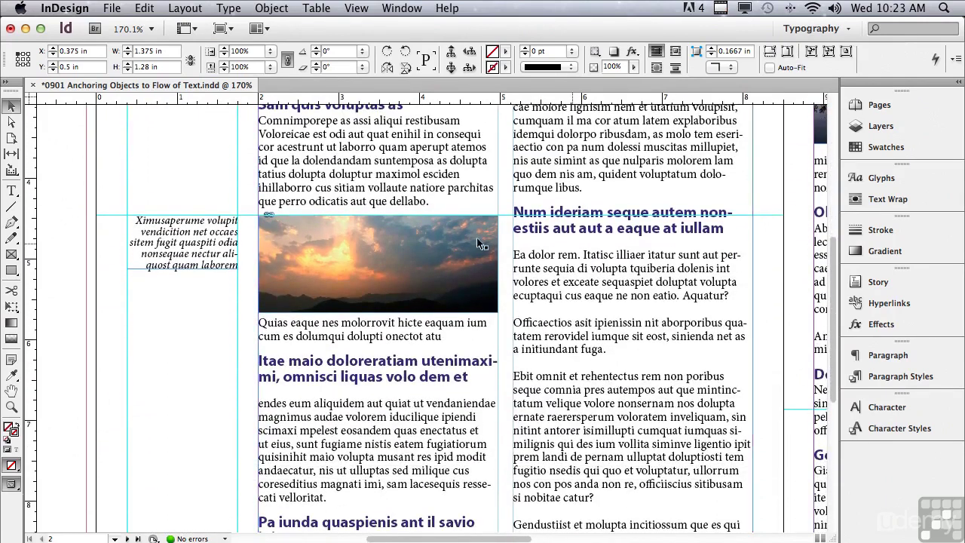
click(162, 226)
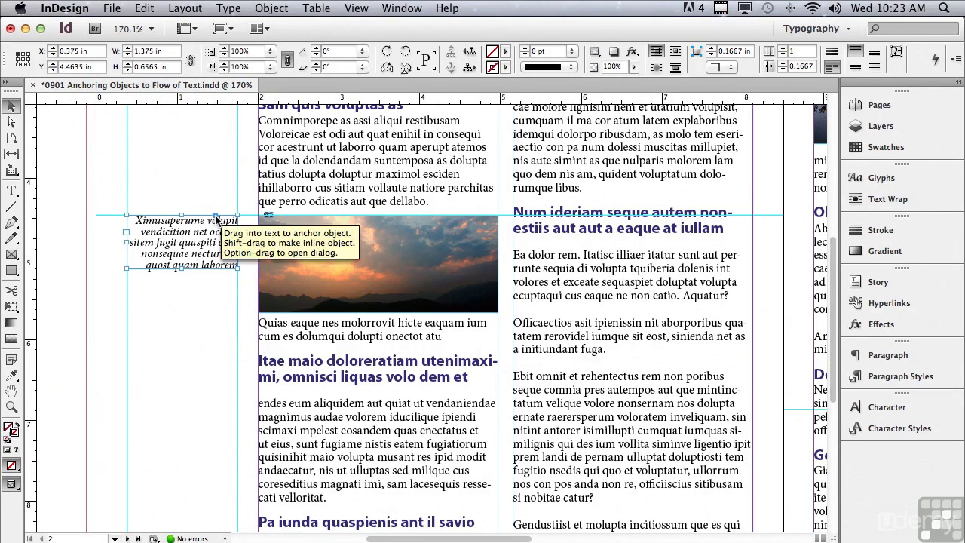
drag(217, 217, 439, 203)
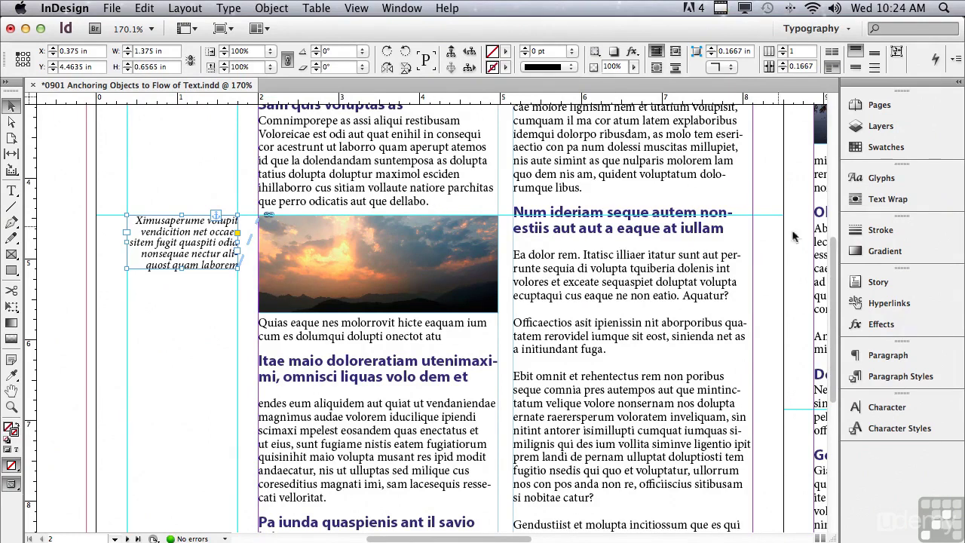
Step: Test the anchored caption by adding paragraph breaks around the heading "Sam quis voluptas as", and undo them
scroll(833, 247, up, 3)
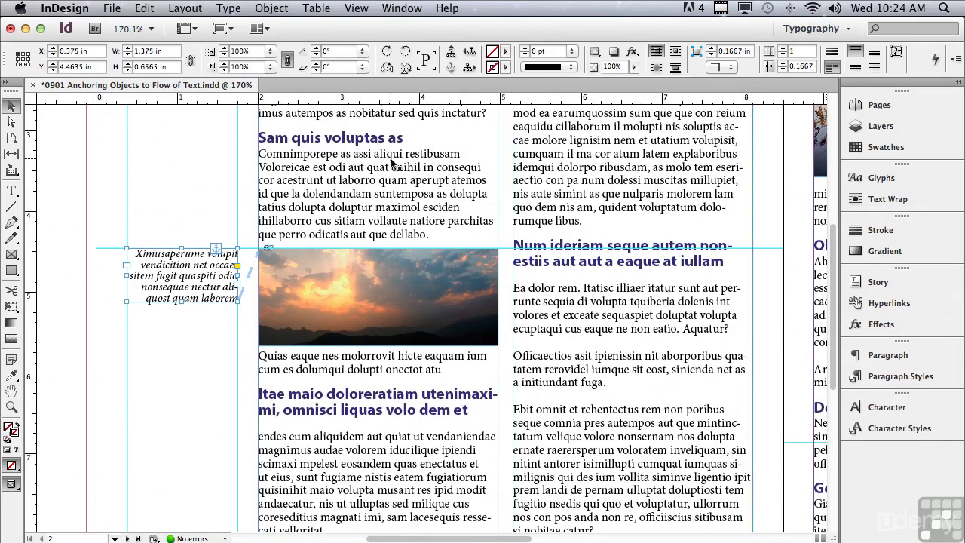
double_click(269, 143)
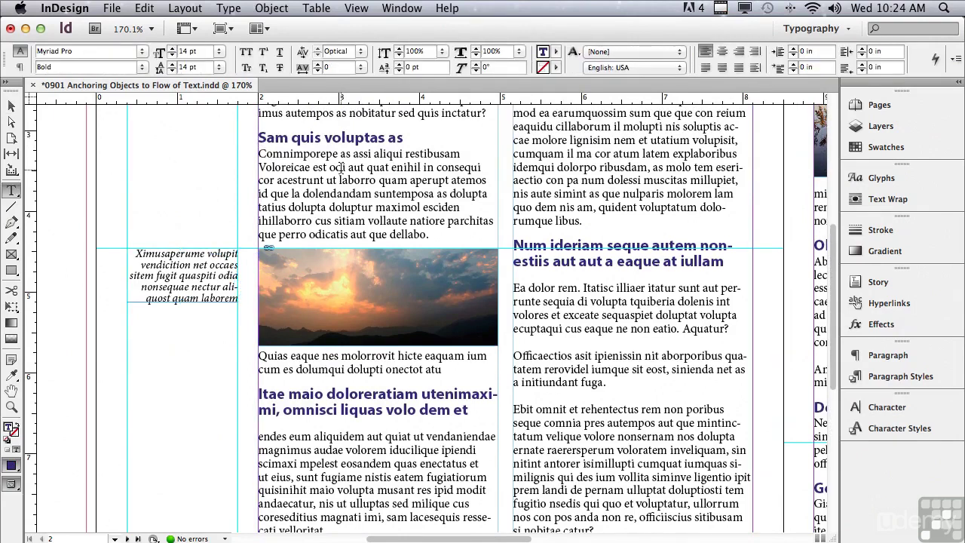
key(super+z)
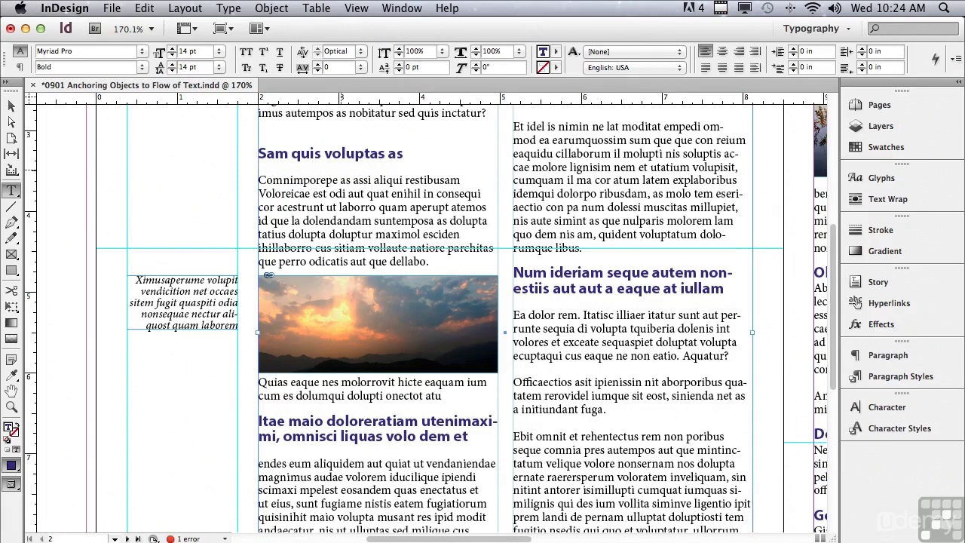
key(super+z)
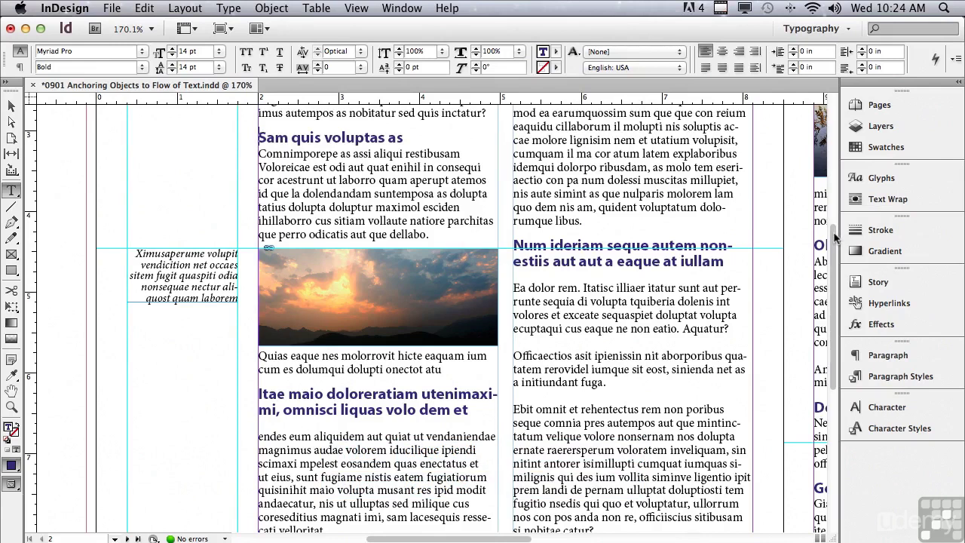
Step: Anchor the marsh photo on the right-hand page to the end of the paragraph ending in "tatio."
key(super+0)
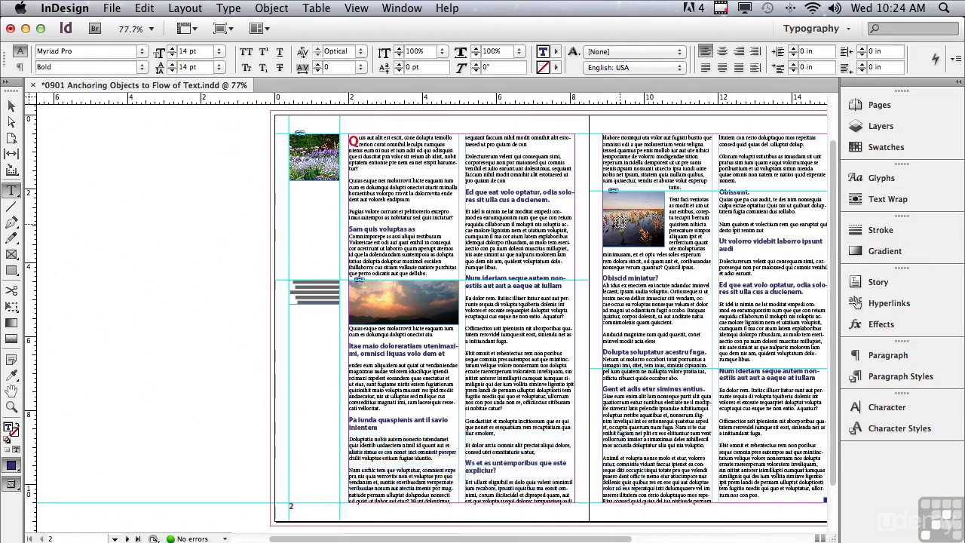
click(12, 406)
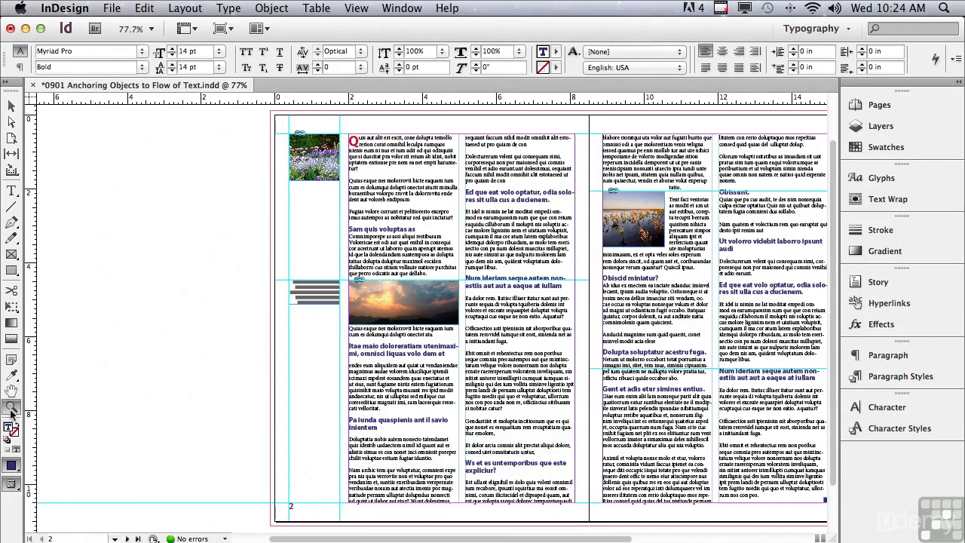
drag(592, 125, 737, 427)
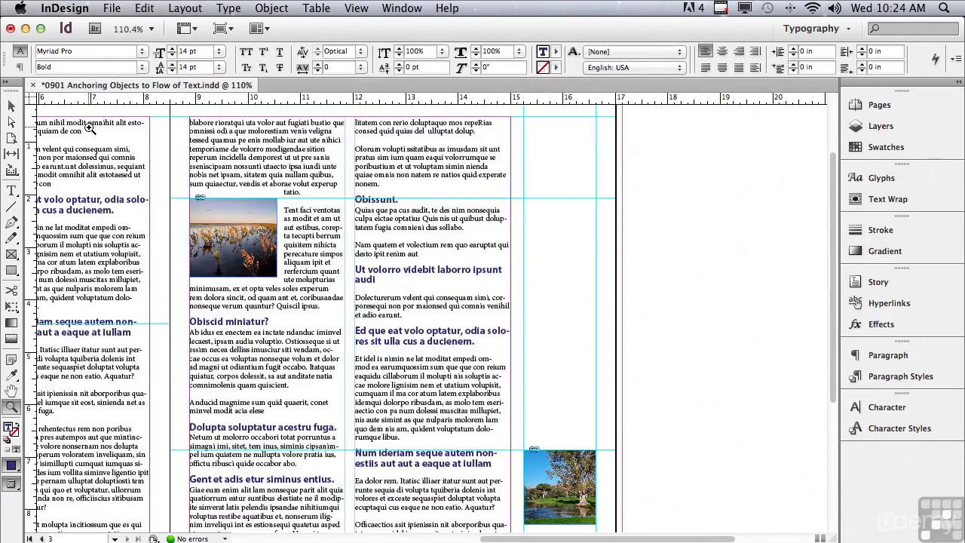
click(12, 109)
click(210, 212)
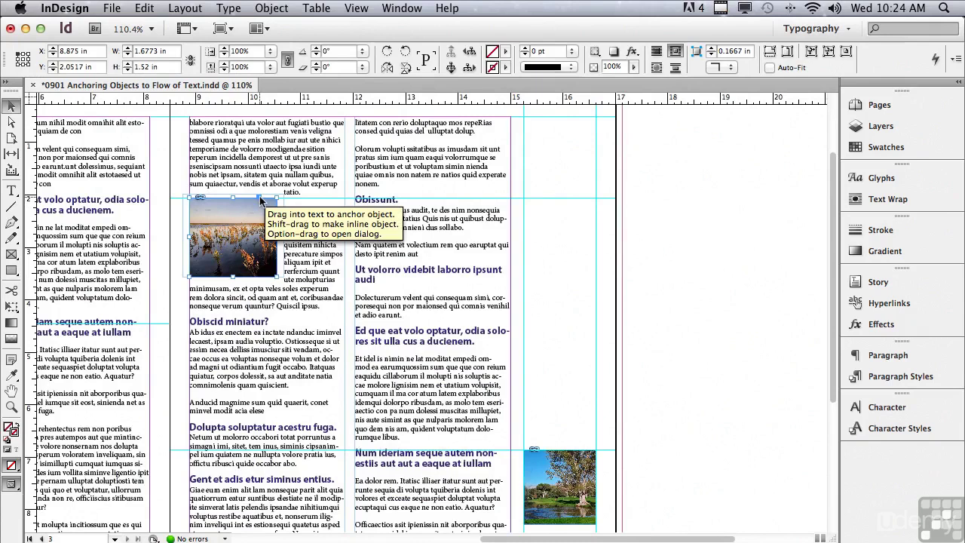
drag(260, 200, 309, 195)
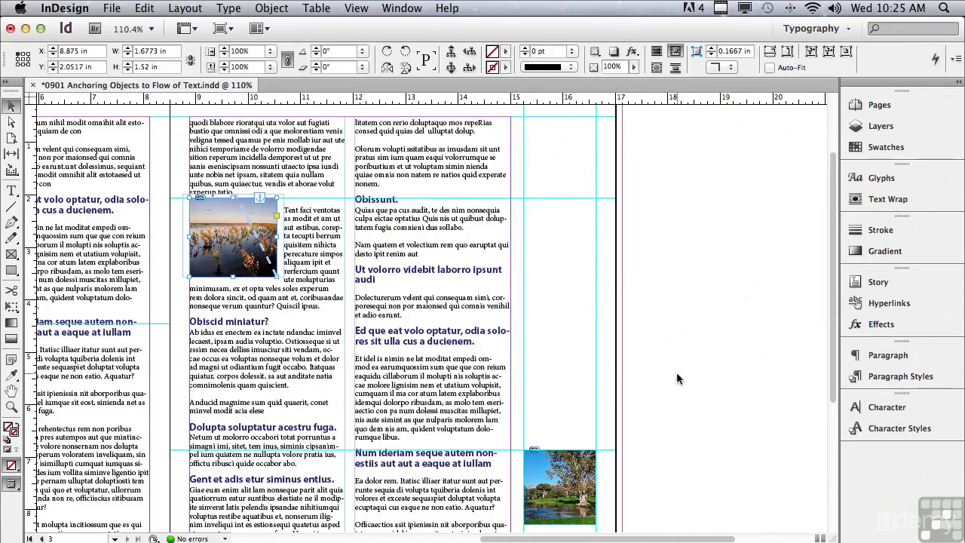
Step: Anchor the tree photo in the right-hand page's margin to the end of the heading "Num ideriam seque autem nonestiis aut aut a eaque at iullam"
scroll(834, 365, down, 1)
scroll(835, 365, down, 5)
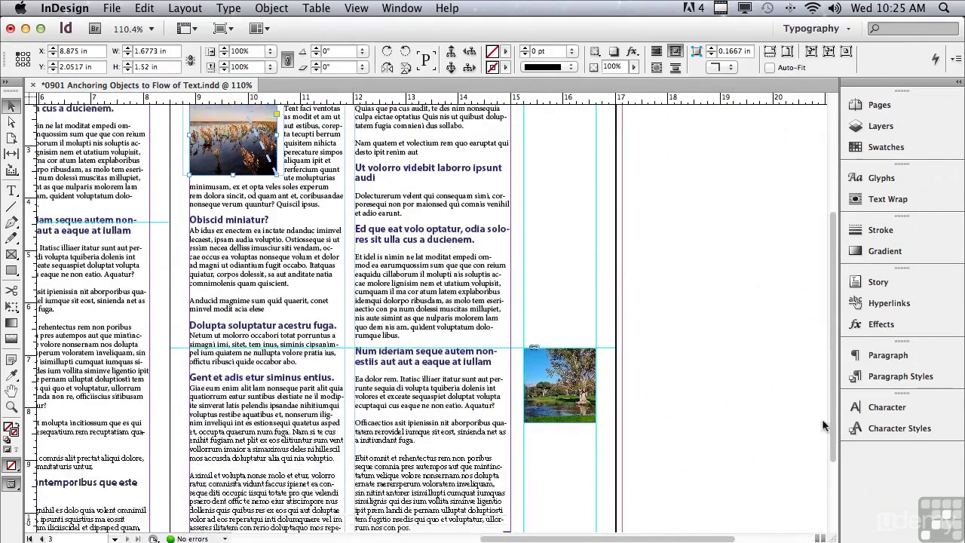
click(531, 332)
click(581, 320)
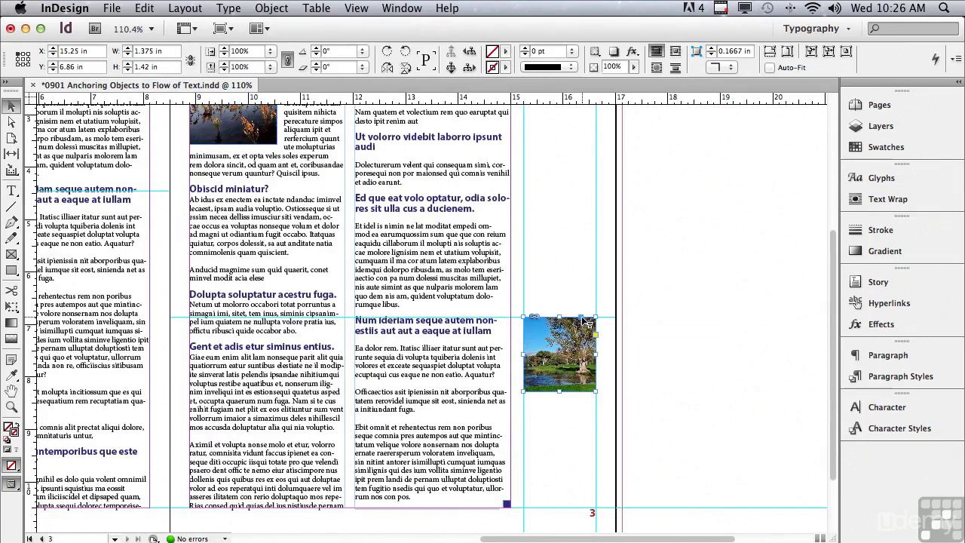
drag(533, 329, 499, 331)
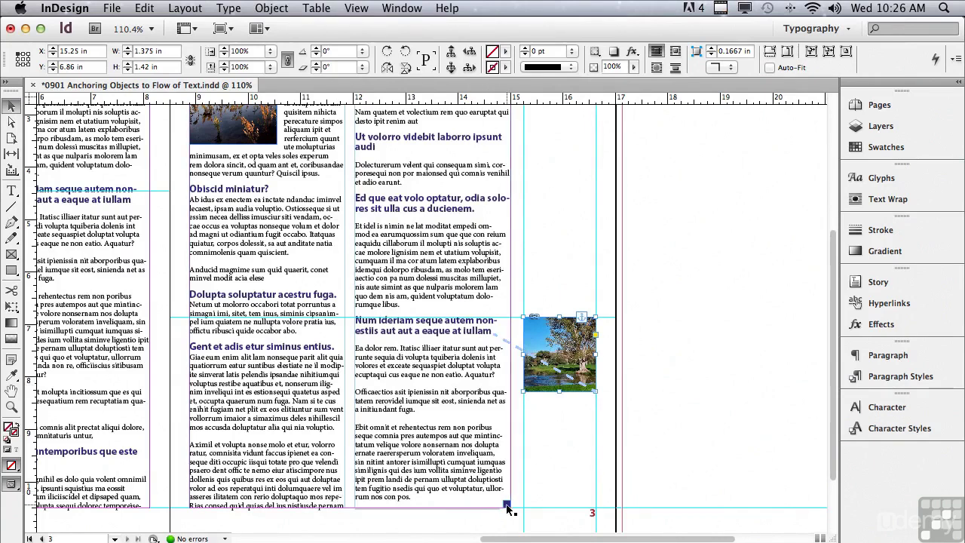
Step: Anchor the small blue square as an inline object at the end of the ruled line below the article's last paragraph
click(11, 408)
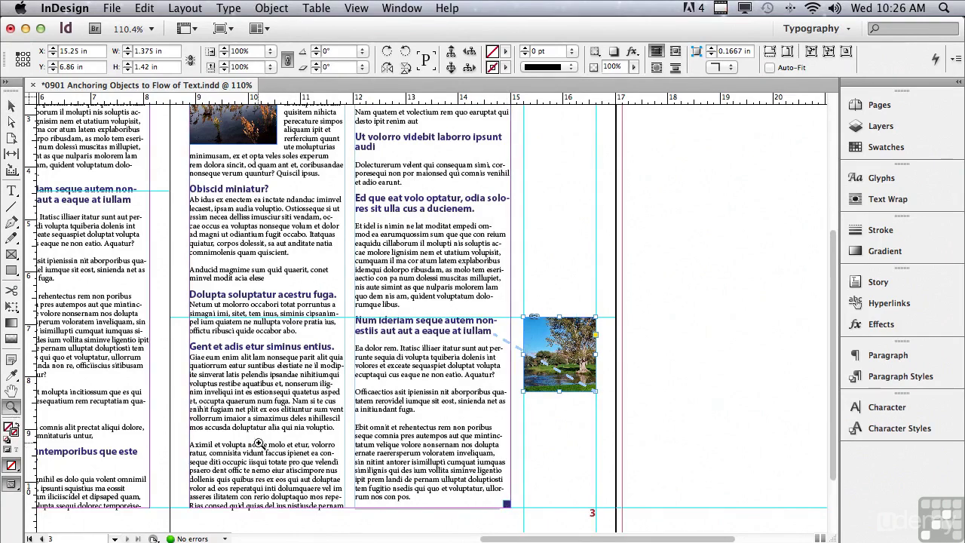
drag(324, 425, 553, 535)
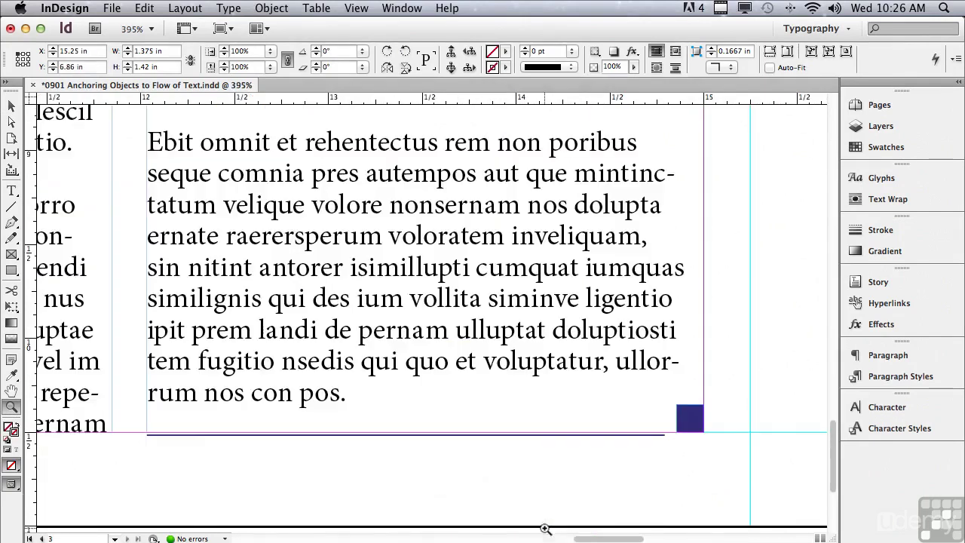
click(11, 106)
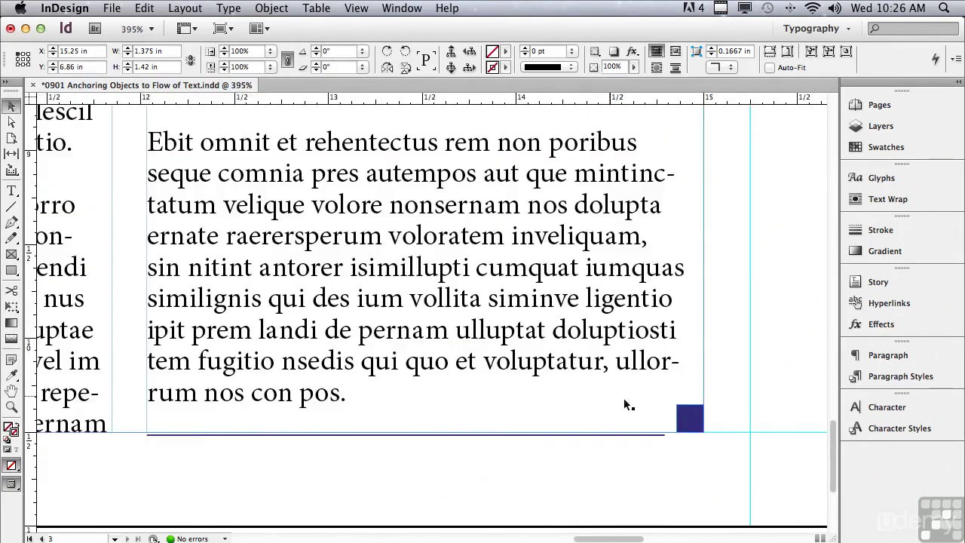
click(686, 417)
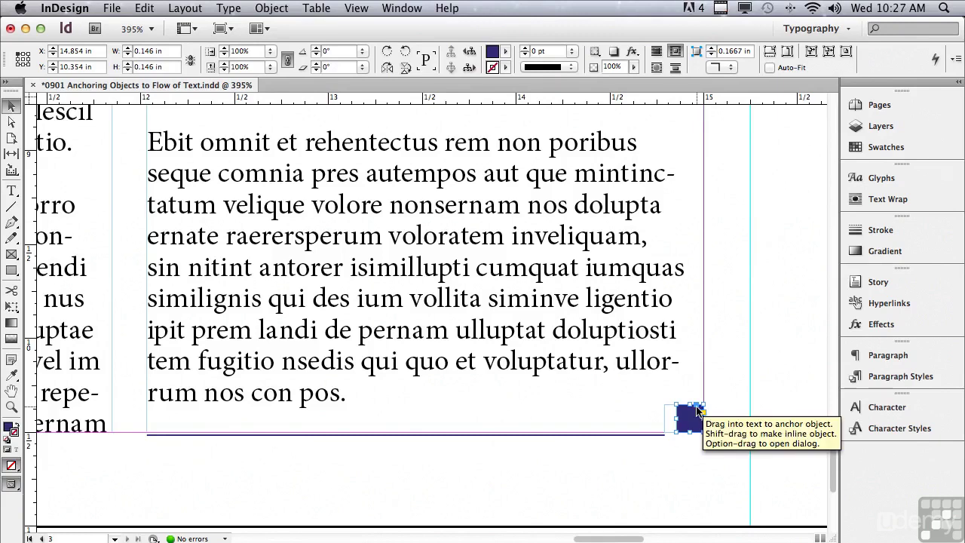
drag(697, 410, 699, 411)
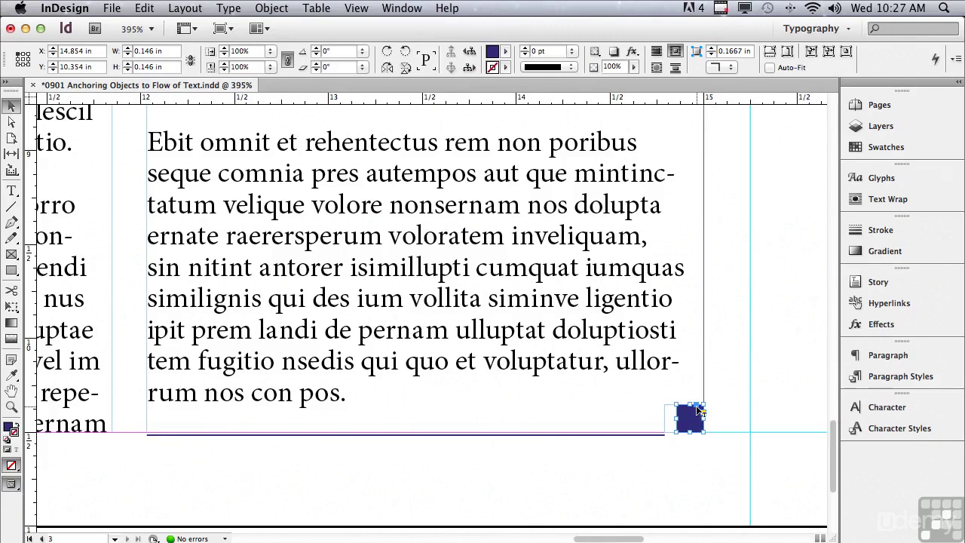
key(shift)
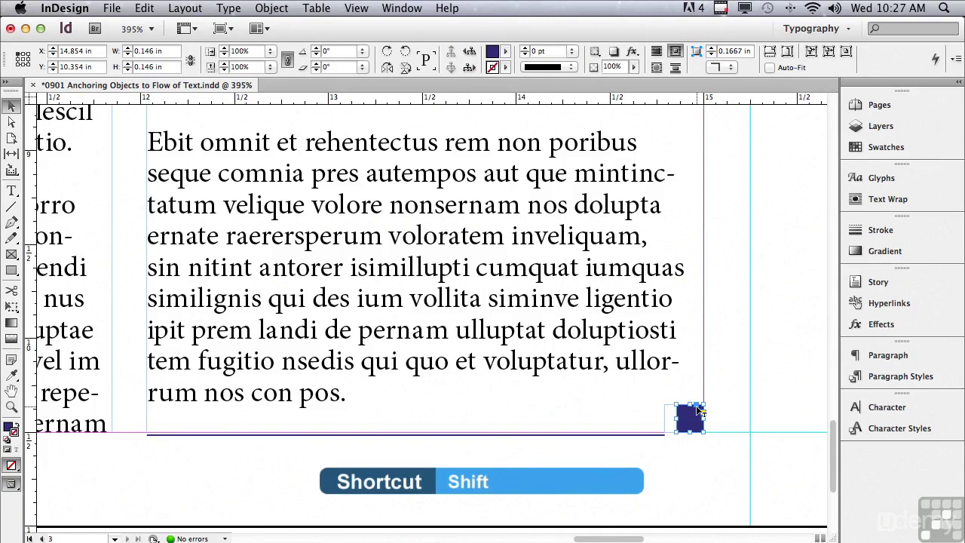
drag(699, 411, 665, 420)
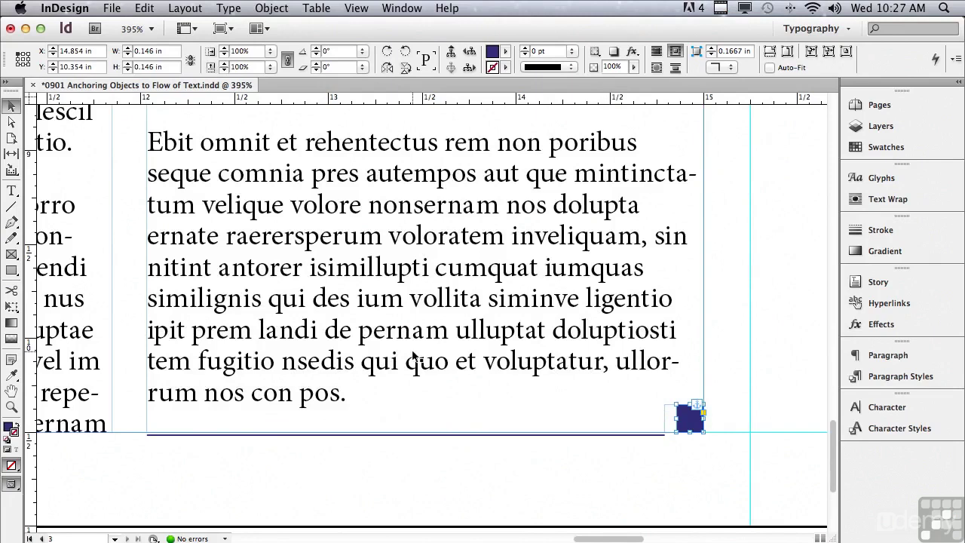
Step: Test the inline square by deleting the three lines from "similignis" through "ullor-" in the last paragraph
key(t)
drag(149, 298, 687, 364)
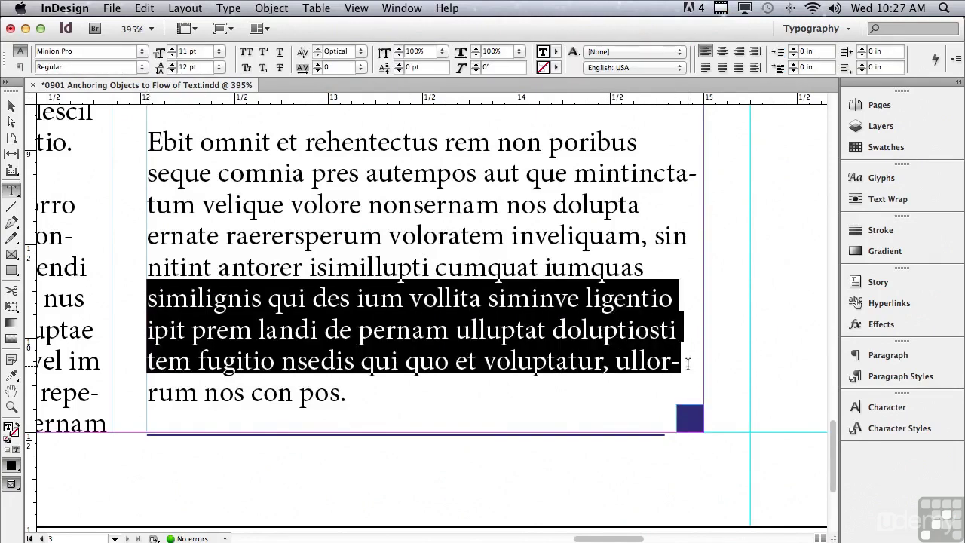
key(BackSpace)
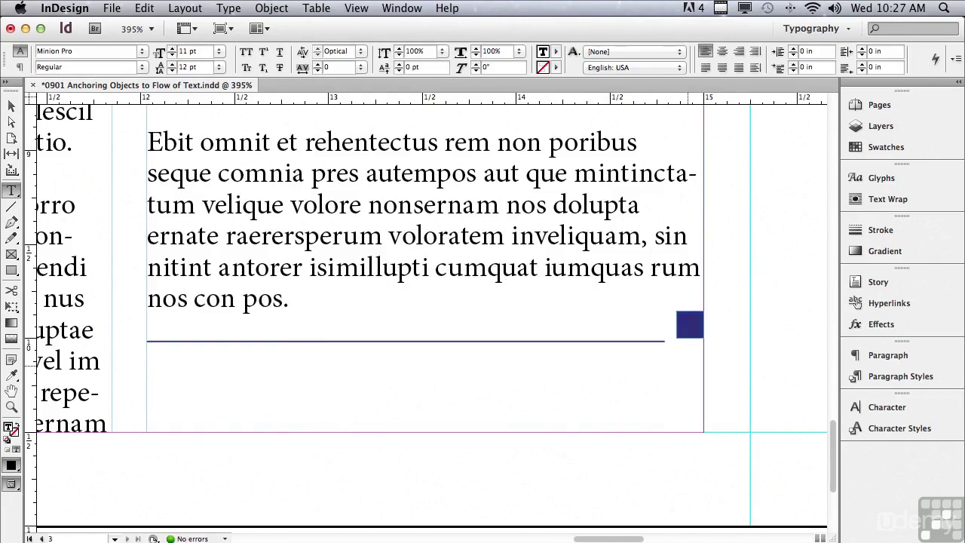